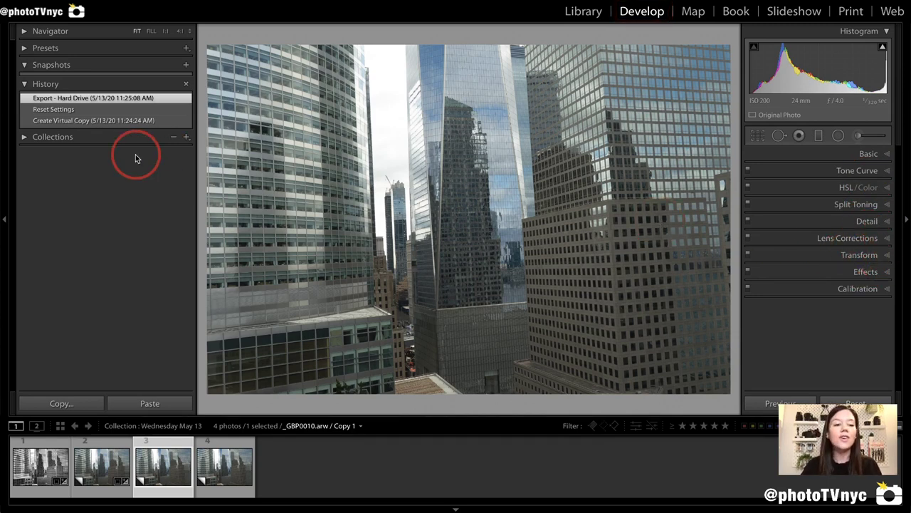
mouse_move(602, 57)
left_mouse_down()
mouse_move(603, 335)
mouse_move(624, 377)
left_mouse_up()
left_click_drag(358, 55, 377, 377)
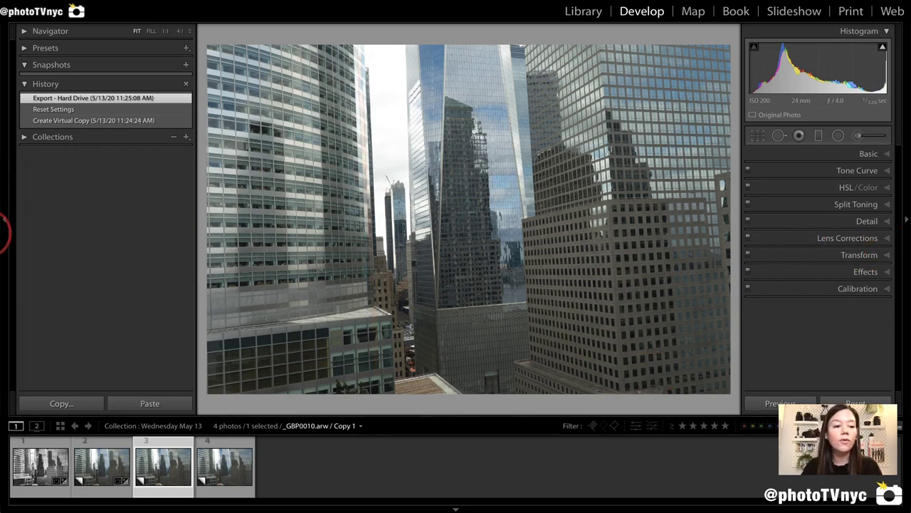
mouse_move(759, 247)
left_mouse_down()
mouse_move(878, 268)
mouse_move(888, 259)
left_mouse_up()
- Straighten the buildings' perspective by applying the Auto Upright correction in the Transform settings
left_click(887, 257)
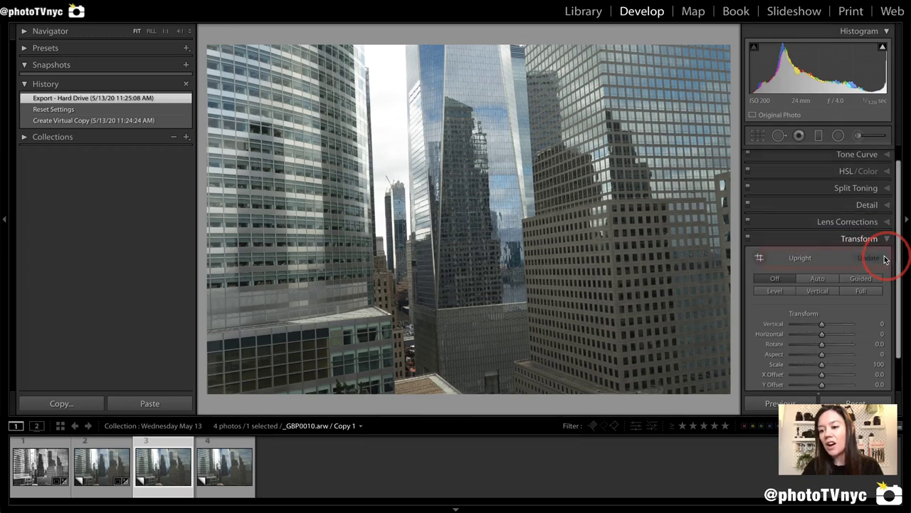
mouse_move(791, 204)
left_mouse_down()
mouse_move(834, 228)
mouse_move(819, 223)
left_mouse_up()
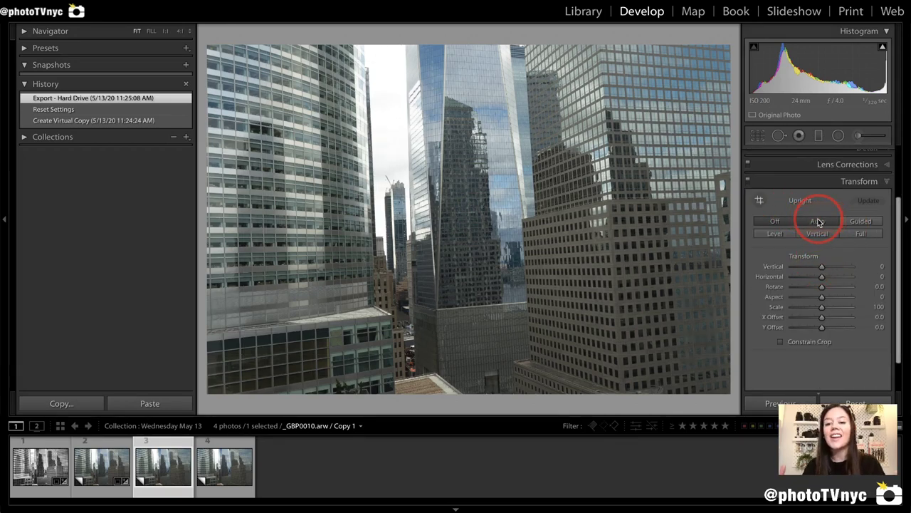
left_click(816, 221)
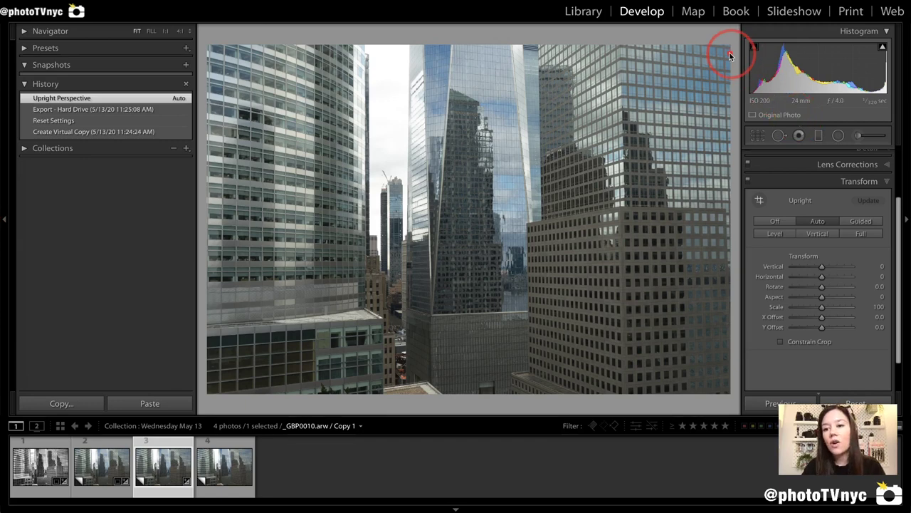
left_click_drag(722, 44, 730, 292)
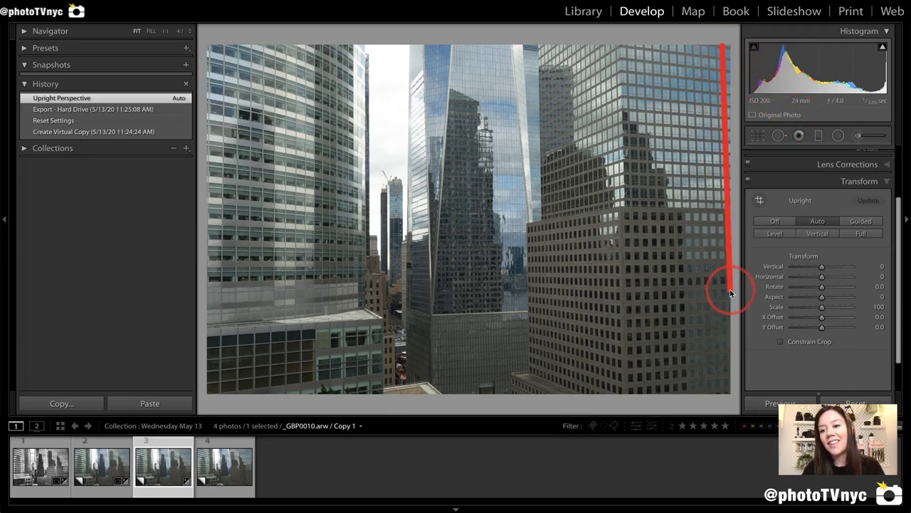
left_click_drag(622, 45, 631, 407)
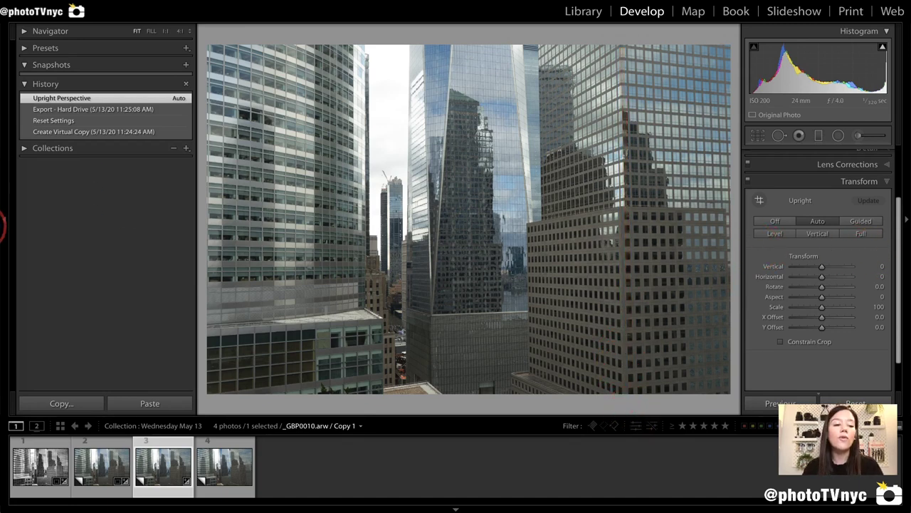
mouse_move(746, 246)
left_mouse_down()
mouse_move(869, 380)
mouse_move(885, 368)
left_mouse_up()
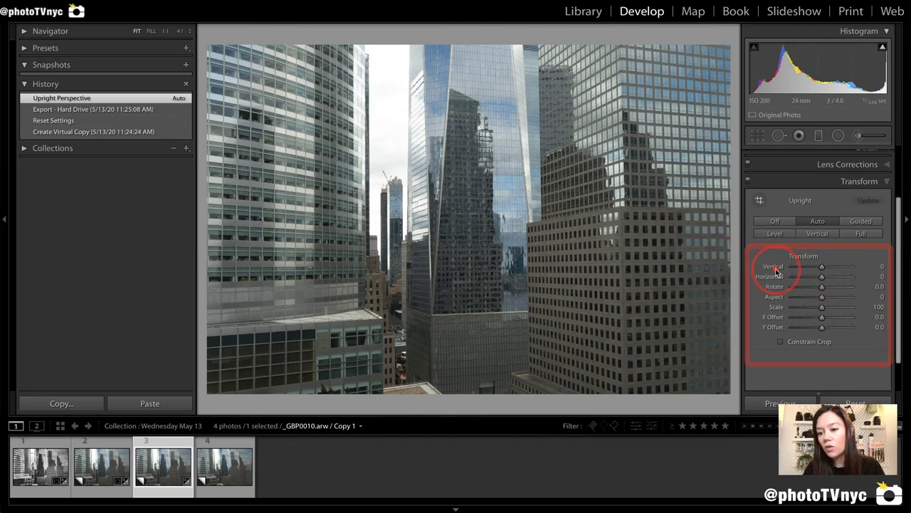
- Set the Vertical transform to -3 and collapse the Transform settings
left_click_drag(822, 269, 821, 270)
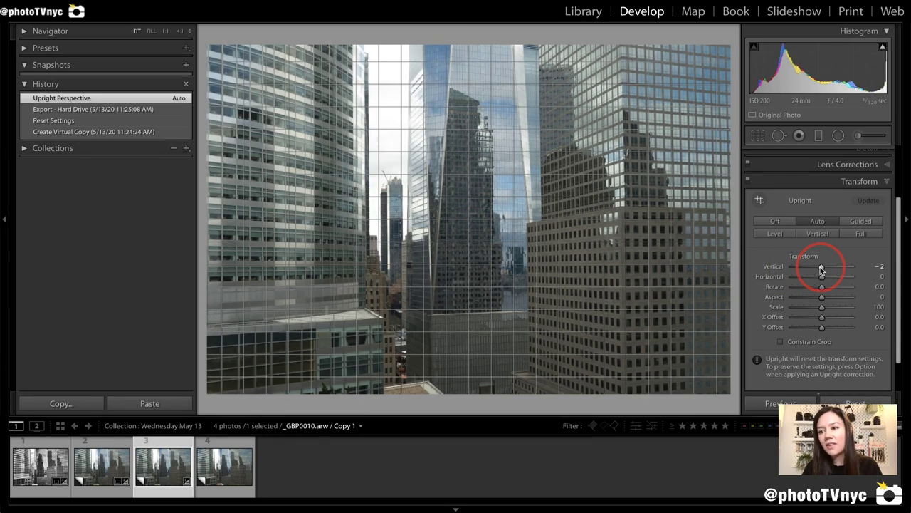
left_click_drag(821, 270, 821, 270)
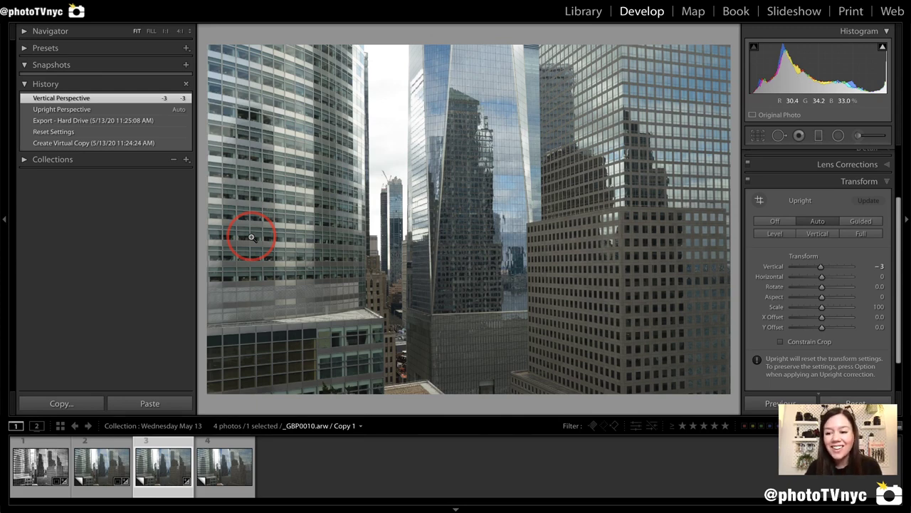
left_click(856, 180)
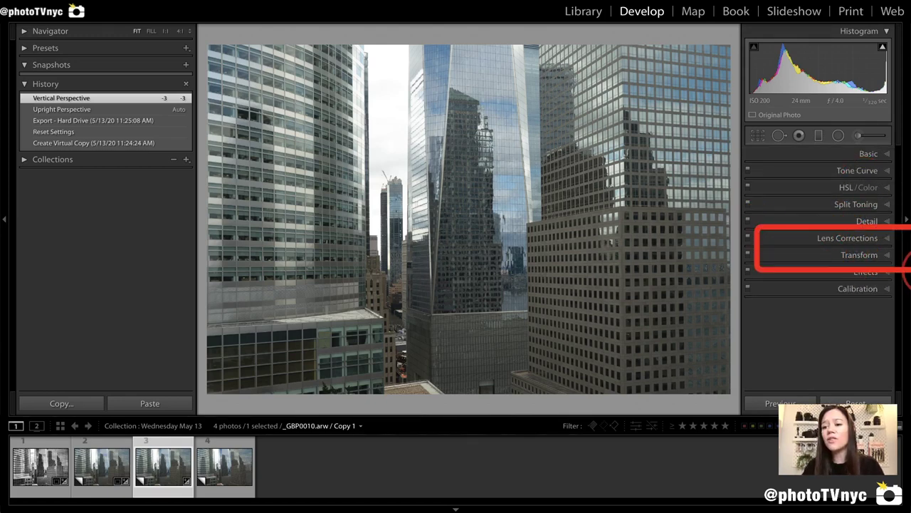
- Compare the building edges with the lens profile corrections disabled and enabled again
left_click(882, 240)
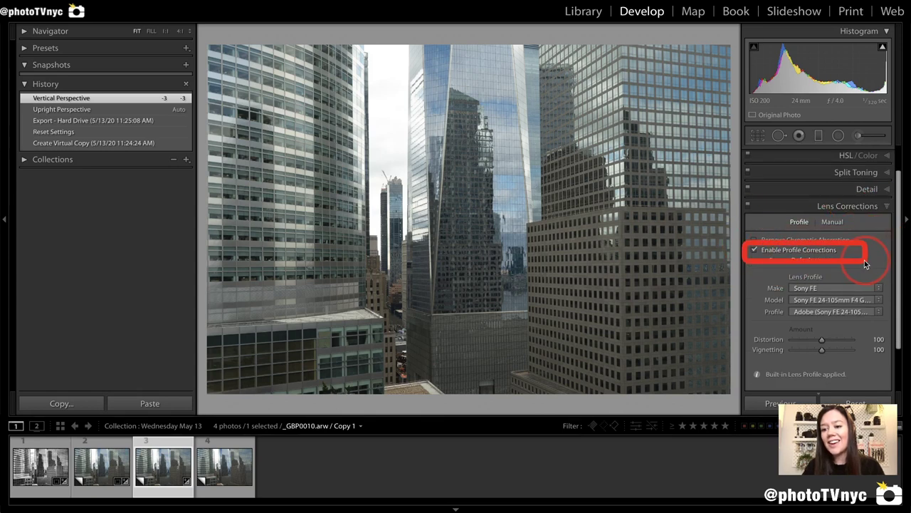
left_click(755, 251)
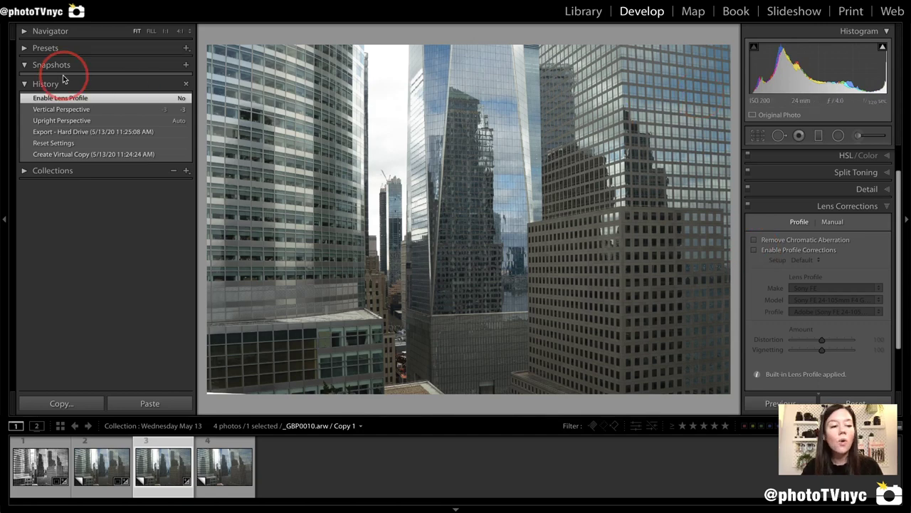
mouse_move(710, 47)
left_mouse_down()
mouse_move(722, 212)
mouse_move(696, 350)
left_mouse_up()
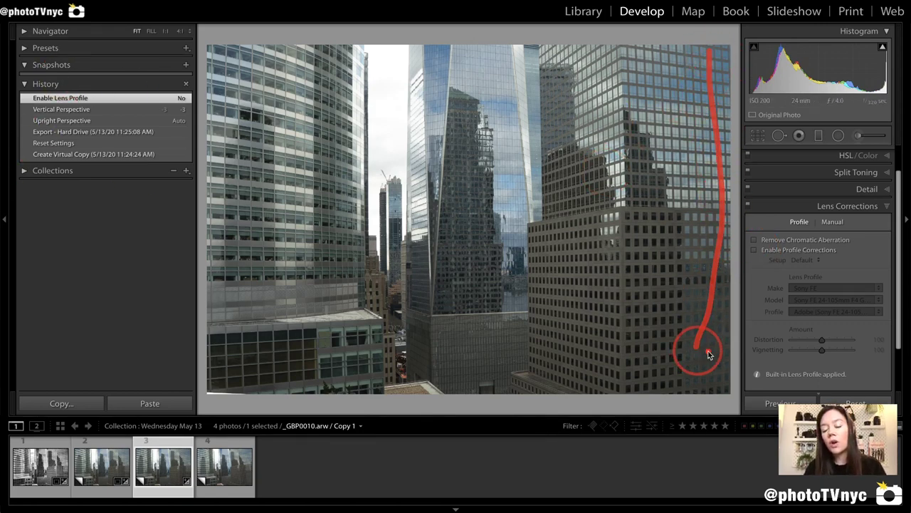
left_click(754, 250)
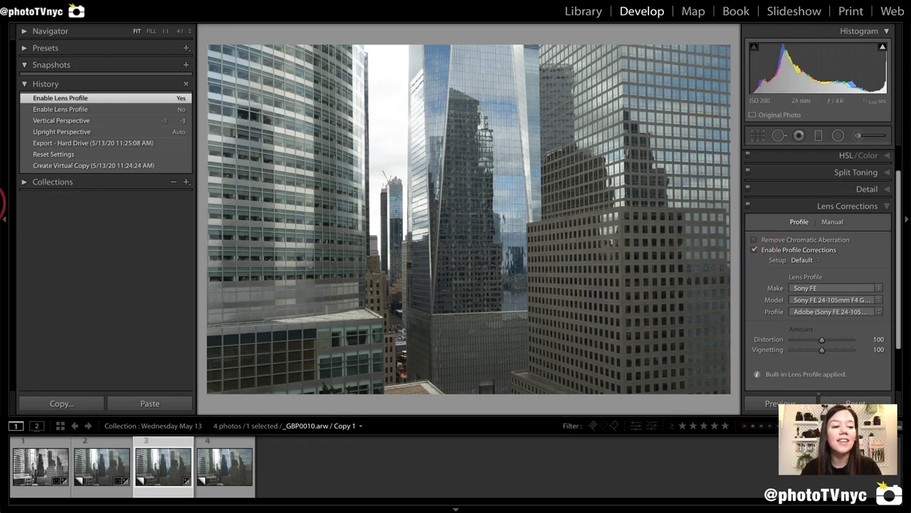
left_click_drag(707, 69, 707, 376)
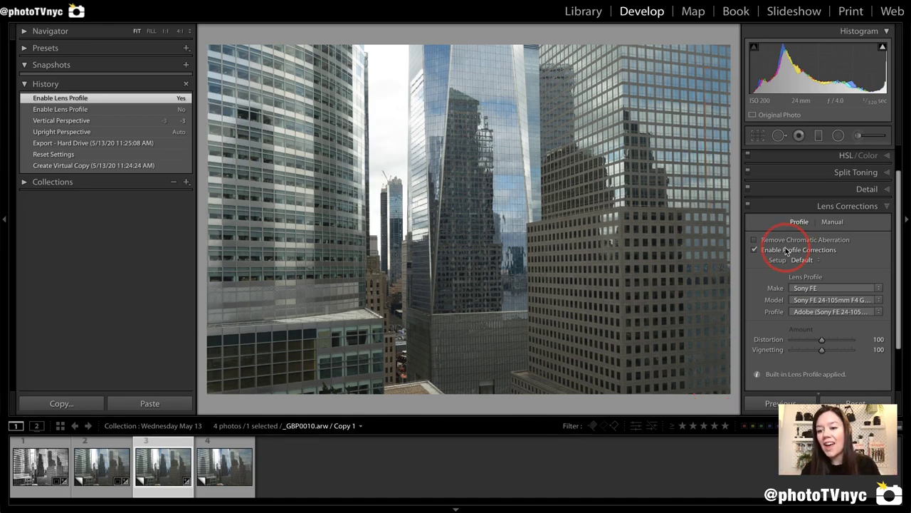
- Enable Remove Chromatic Aberration in the lens corrections and convert the photo to the Black & White treatment
left_click(756, 241)
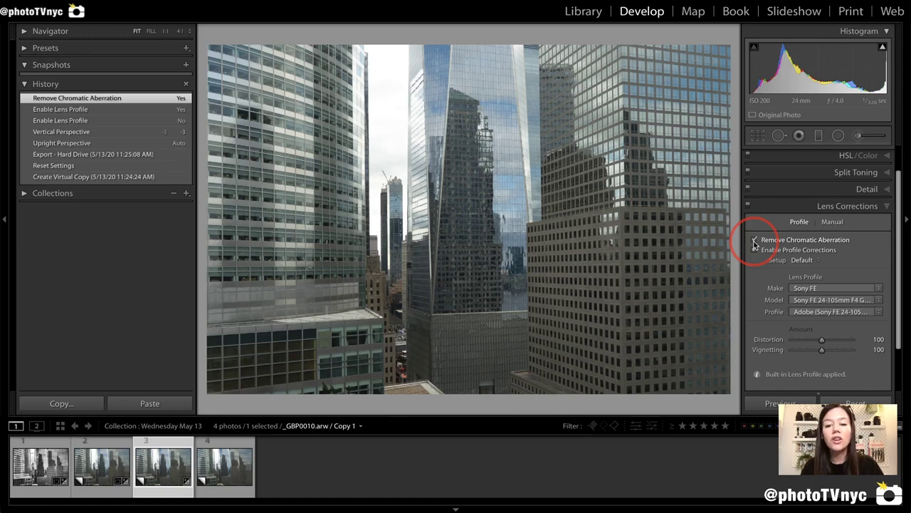
left_click(828, 206)
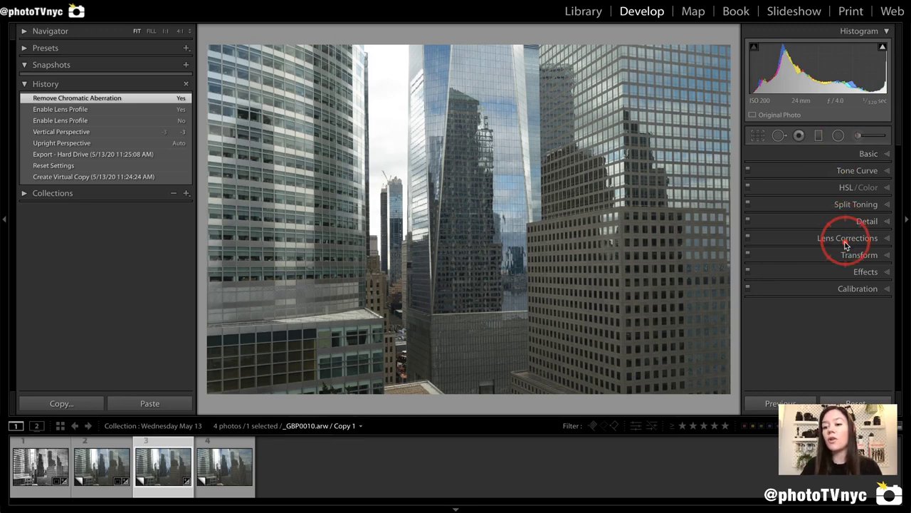
left_click(872, 158)
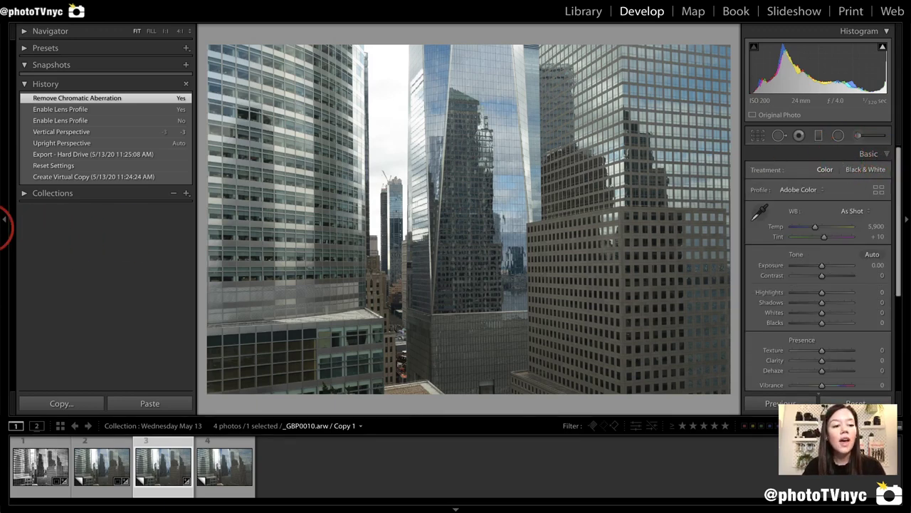
left_click(866, 171)
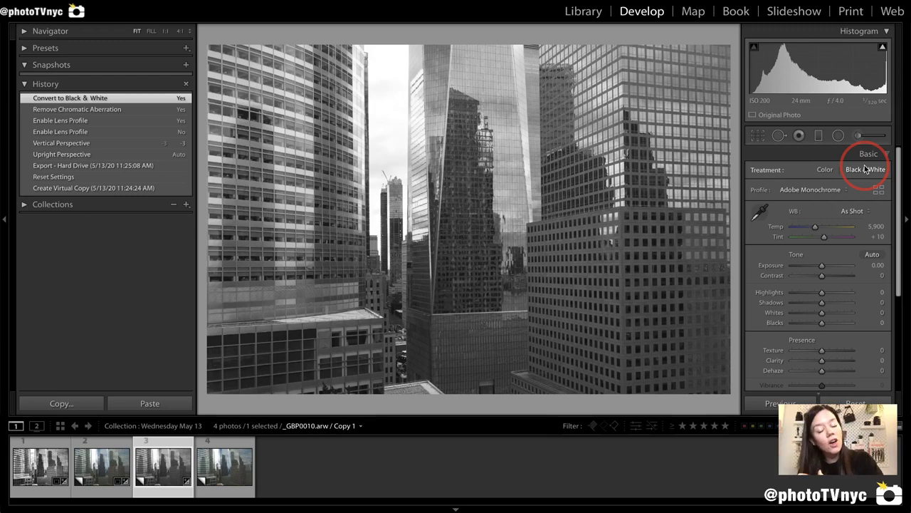
- Try a Contrast of +80 on the black-and-white photo and reset it to 0
left_click(751, 264)
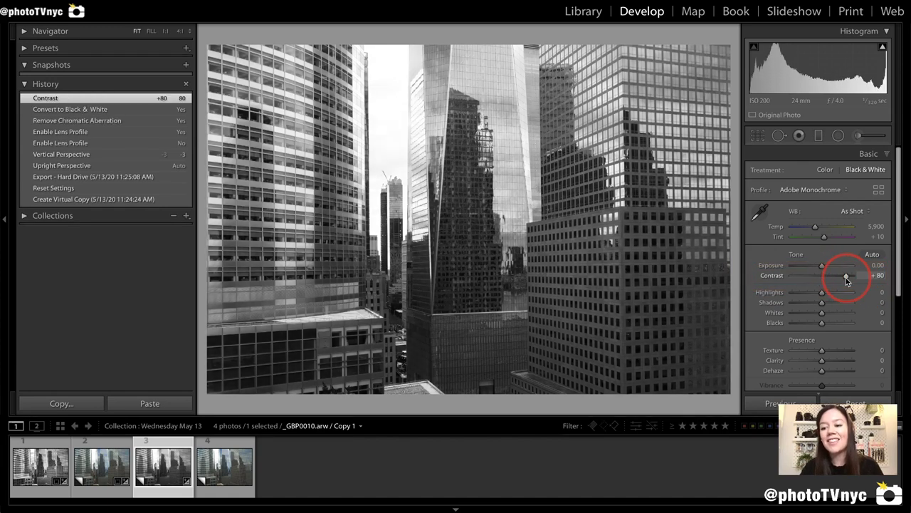
double_click(773, 276)
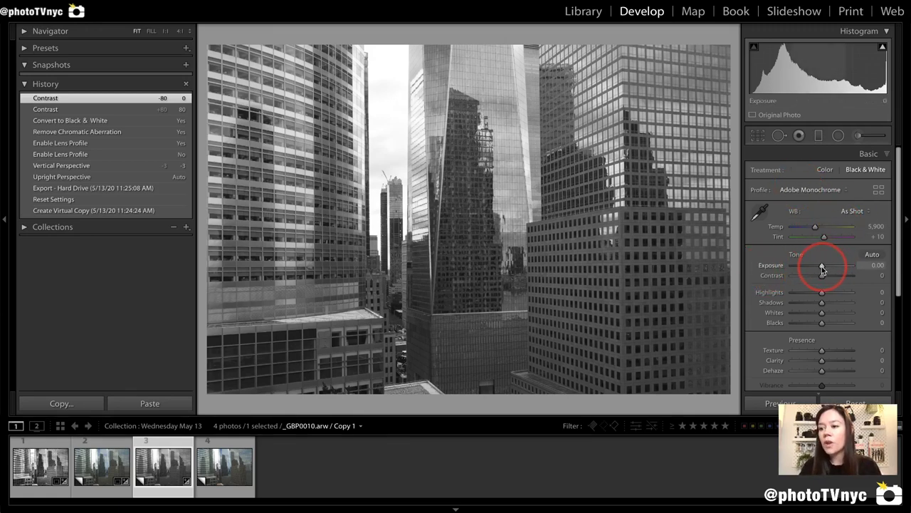
- Brighten the photo with an Exposure of +0.75 and recover the sky by setting Highlights to -77
left_click_drag(822, 269, 827, 268)
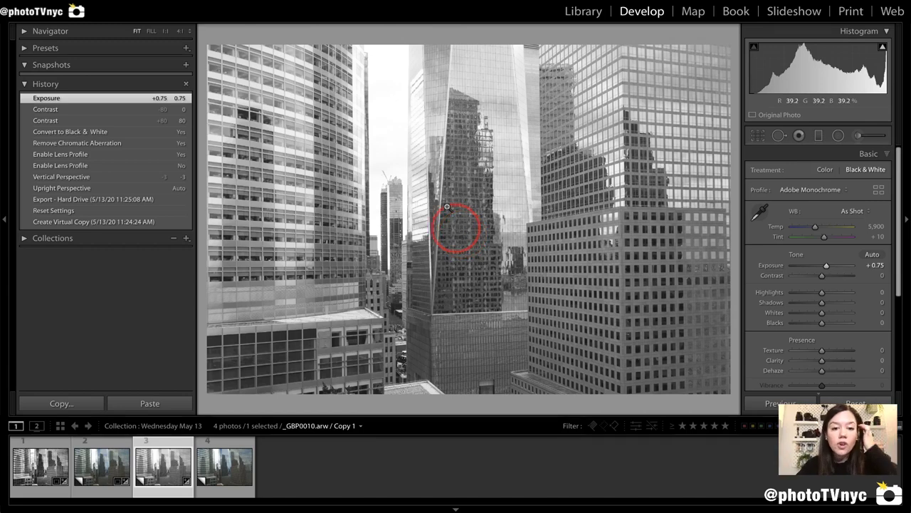
left_click_drag(363, 57, 417, 268)
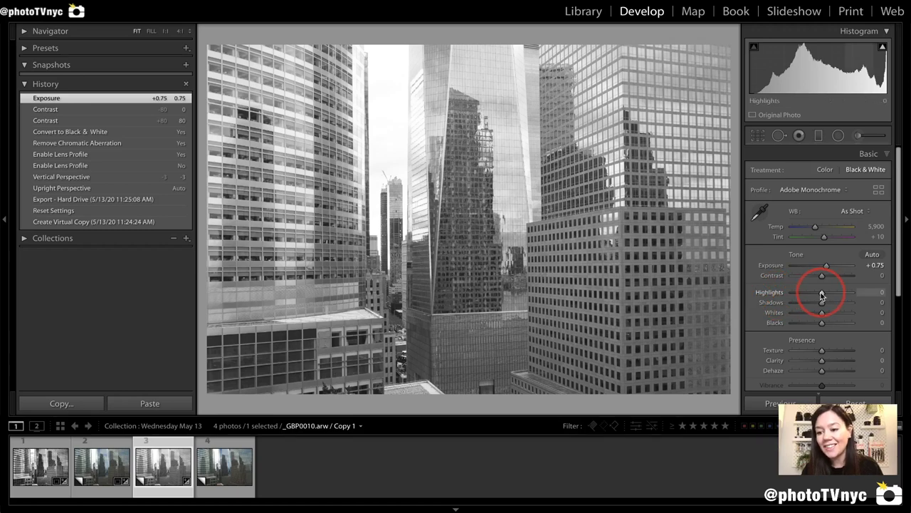
left_click_drag(821, 294, 809, 292)
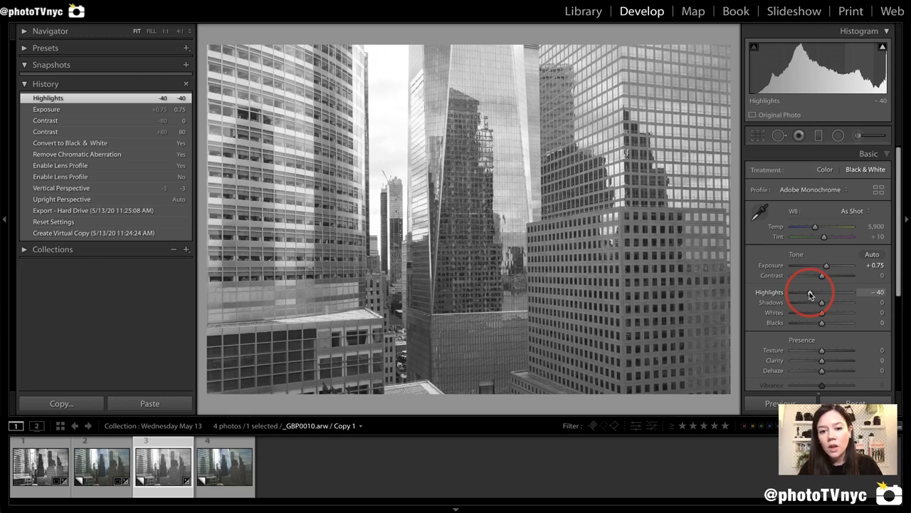
mouse_move(810, 294)
left_mouse_down()
mouse_move(789, 297)
mouse_move(800, 302)
left_mouse_up()
mouse_move(360, 66)
left_mouse_down()
mouse_move(417, 238)
mouse_move(418, 214)
mouse_move(423, 253)
left_mouse_up()
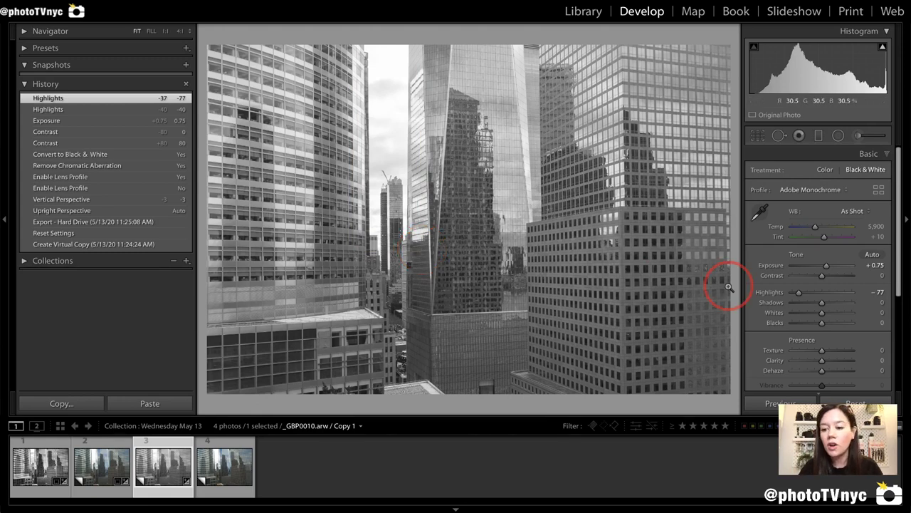
- Deepen the dark tones by testing Blacks at -100 and settling on -32
scroll(760, 322, "down", 2)
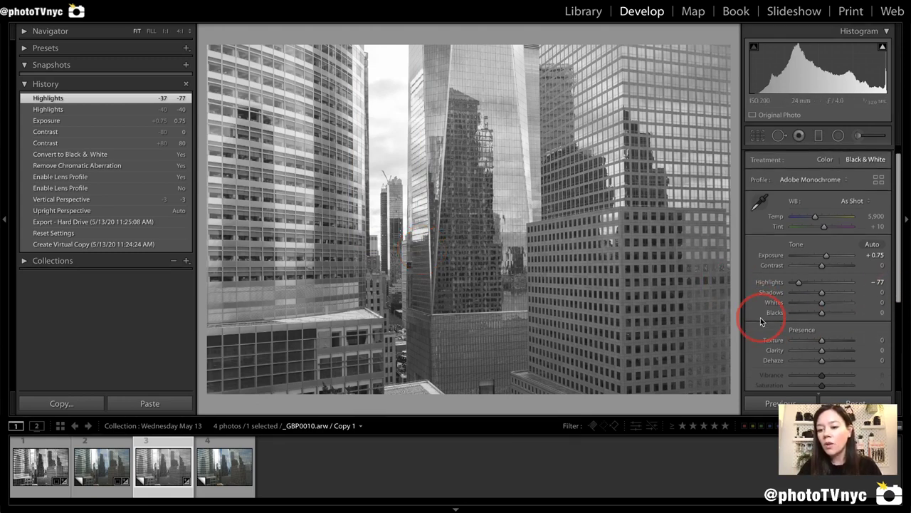
mouse_move(755, 277)
left_mouse_down()
mouse_move(819, 307)
mouse_move(878, 318)
left_mouse_up()
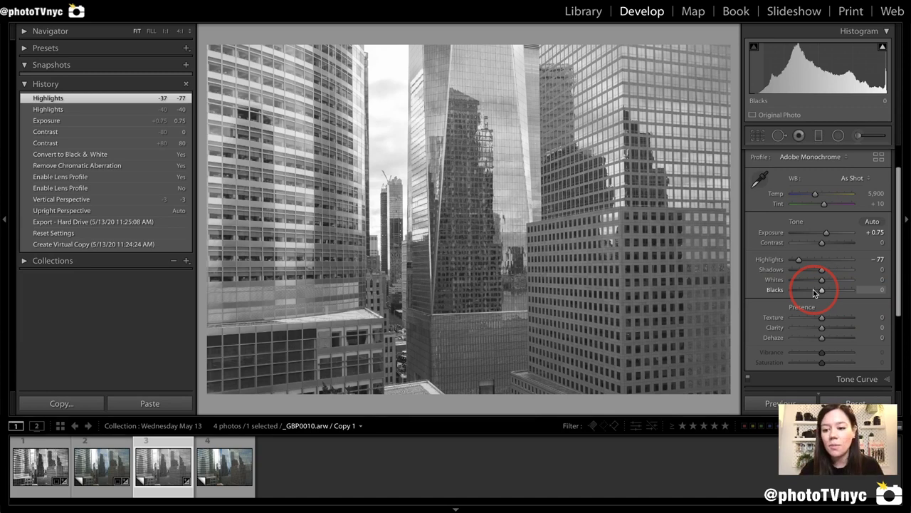
left_click_drag(822, 290, 790, 291)
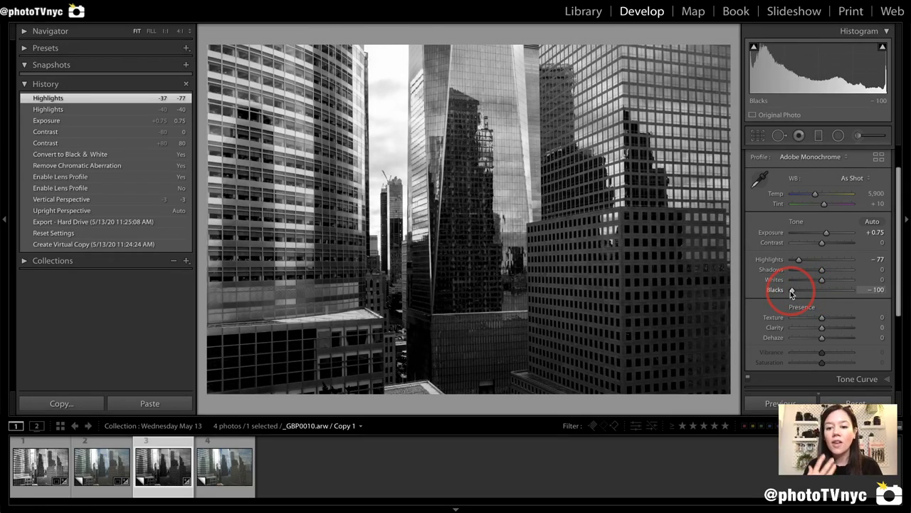
left_click_drag(790, 290, 791, 291)
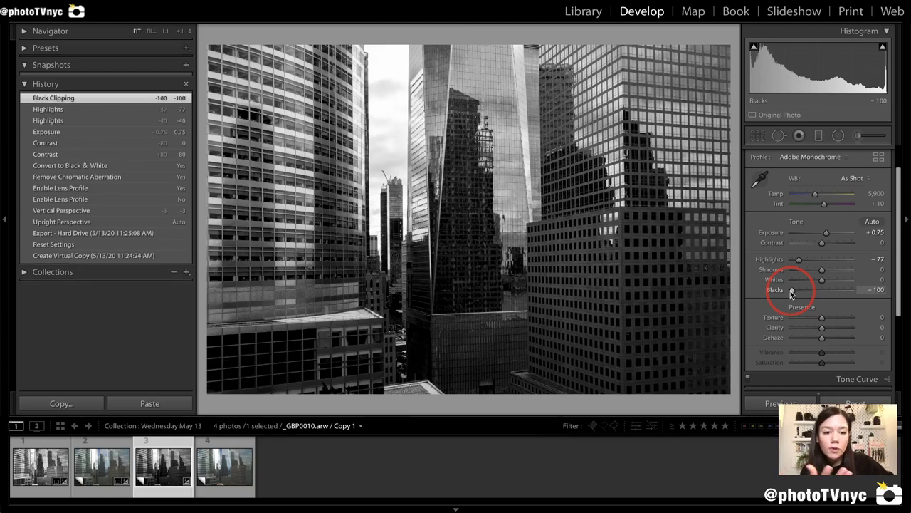
left_click_drag(791, 290, 811, 289)
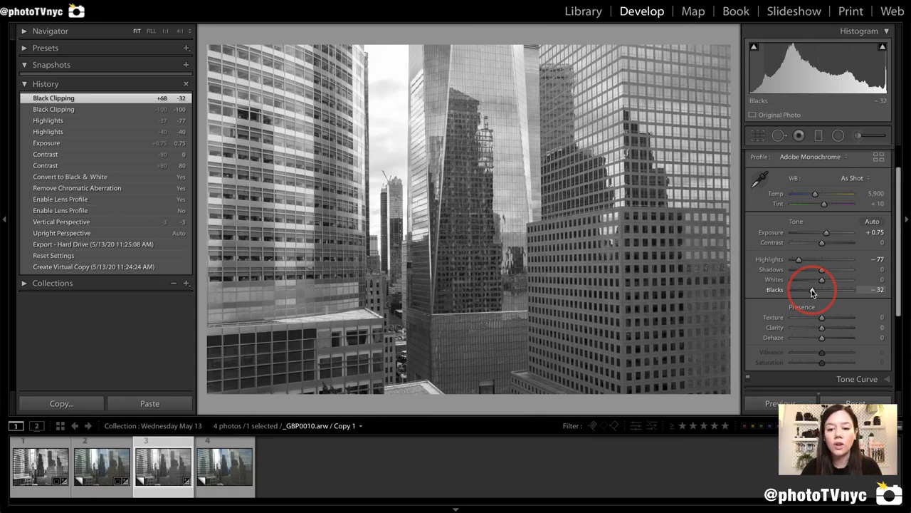
- Set Dehaze to +56 to add definition to the sky and buildings
scroll(783, 291, "down", 4)
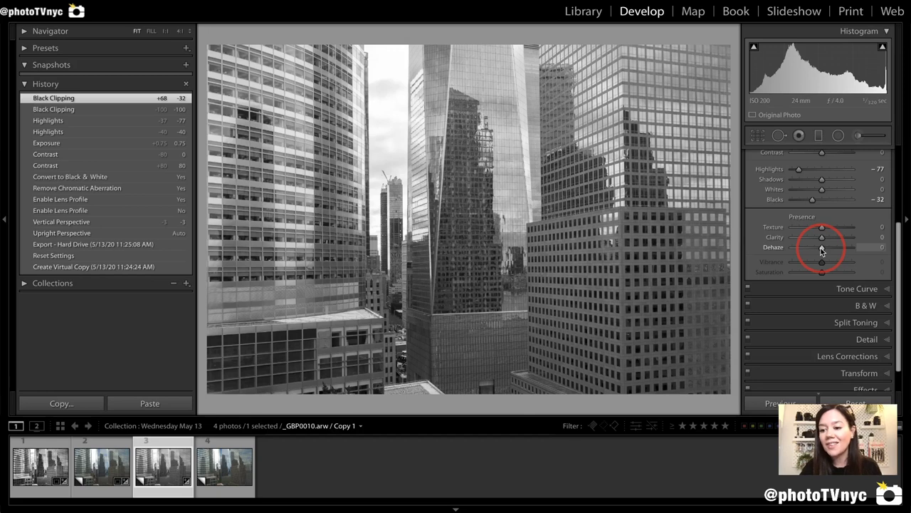
left_click_drag(822, 248, 836, 248)
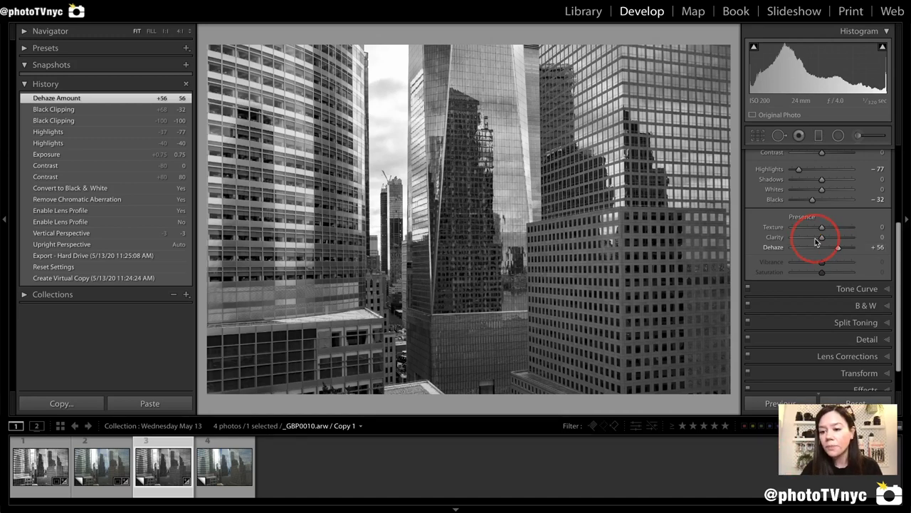
- Try a Clarity of +51, inspect the building windows at 1:1 magnification, and reset Clarity to 0
left_click_drag(822, 238, 838, 243)
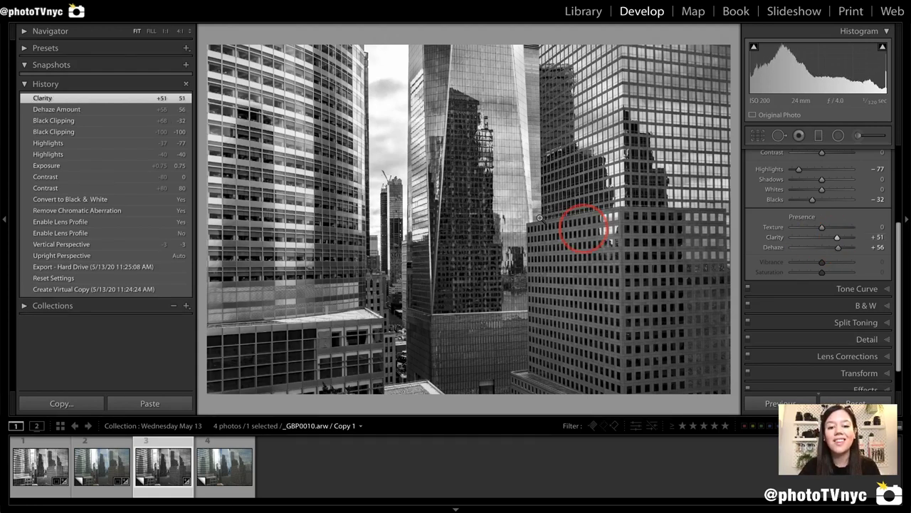
left_click(302, 170)
left_click_drag(302, 170, 366, 235)
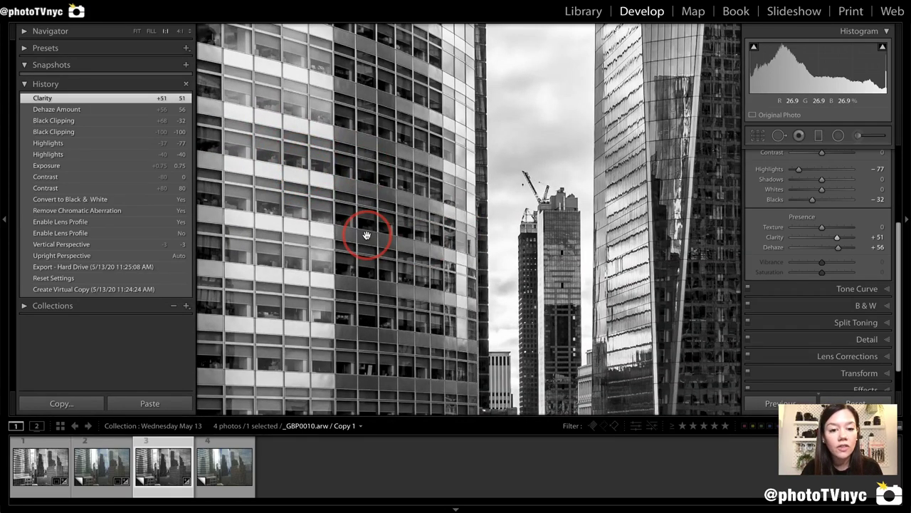
double_click(775, 239)
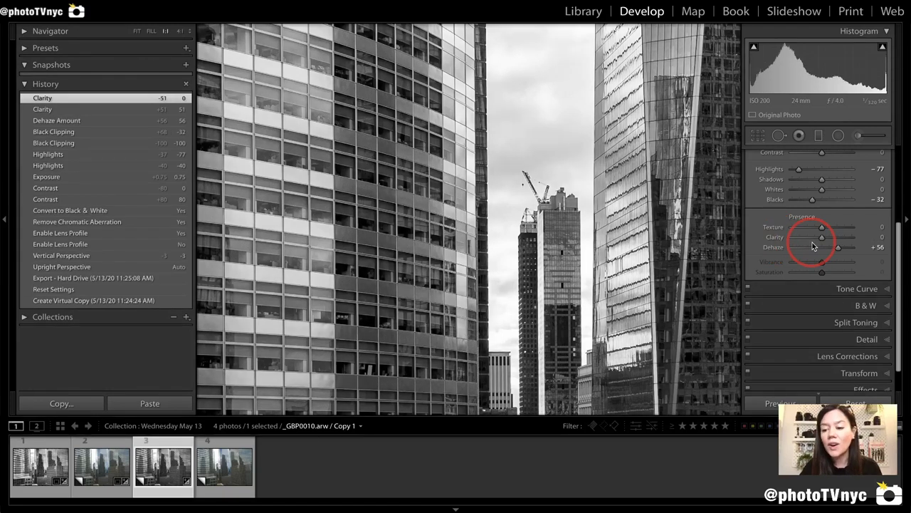
- Set Clarity to +53 and Texture to +51, and return to viewing the whole photo
left_click_drag(822, 238, 838, 240)
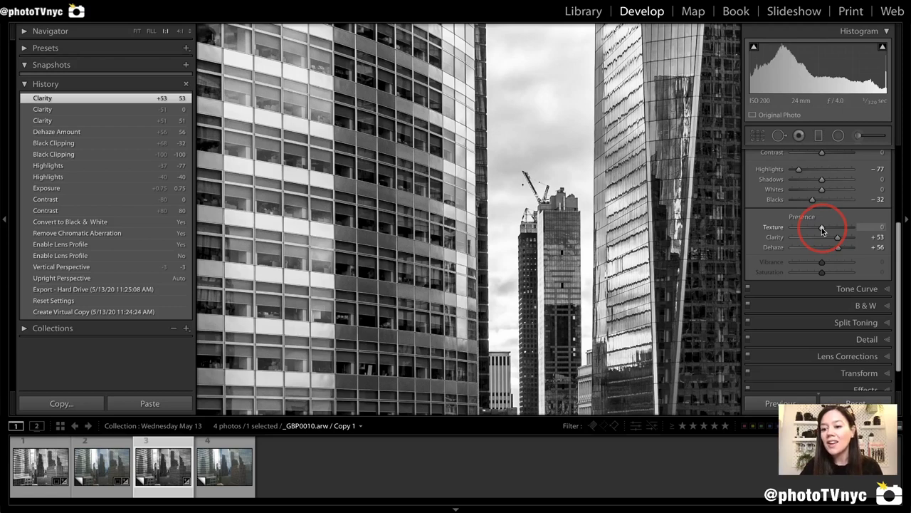
left_click_drag(822, 229, 838, 233)
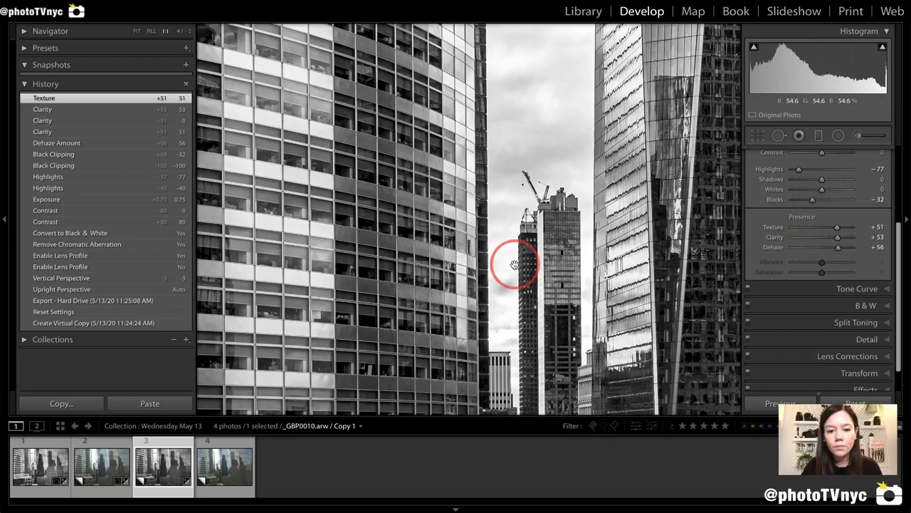
left_click(293, 341)
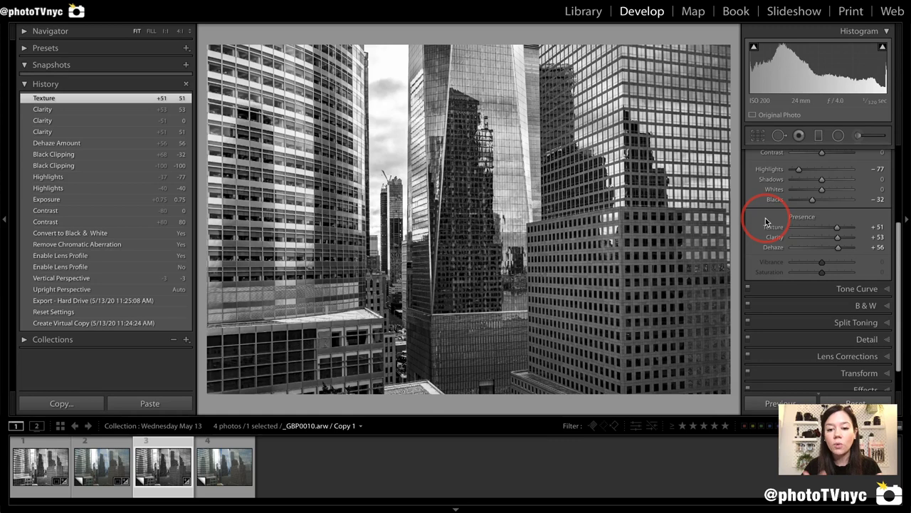
- In the Tone Curve, lower Highlights to -73 and raise Darks to +68
scroll(789, 296, "down", 1)
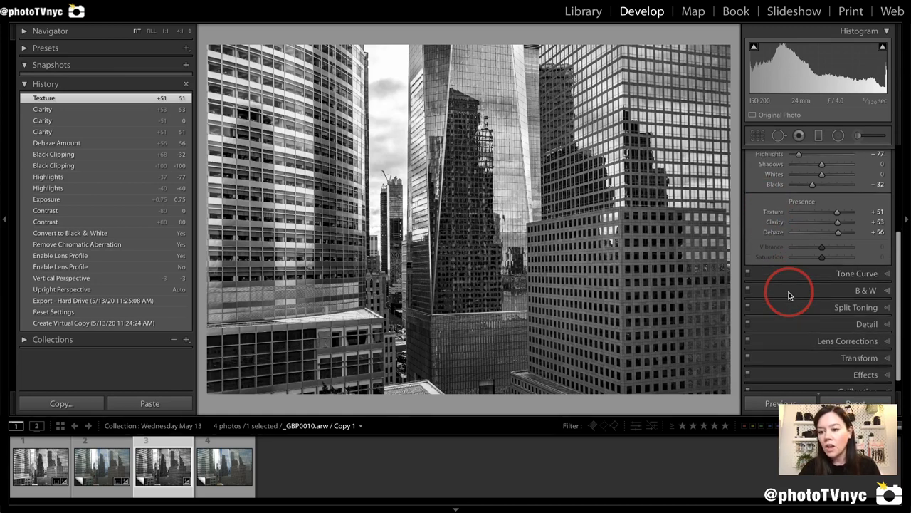
left_click(840, 273)
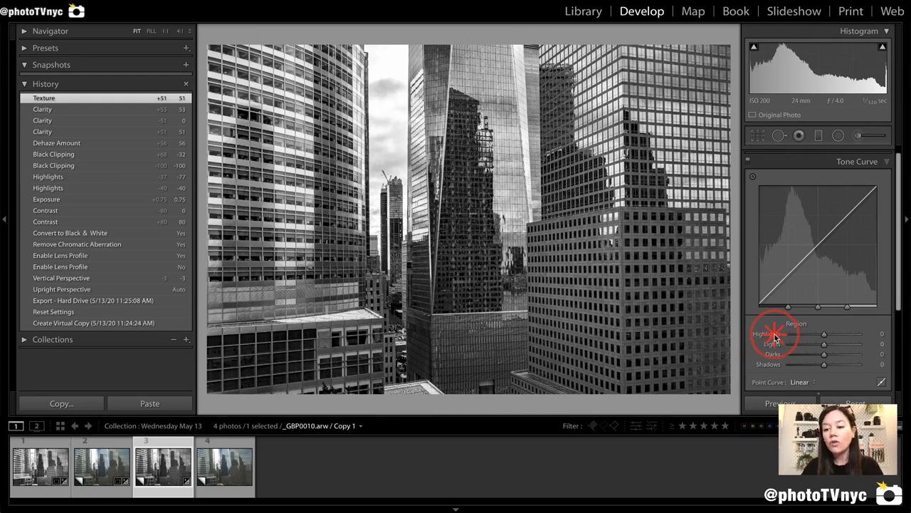
scroll(775, 335, "down", 1)
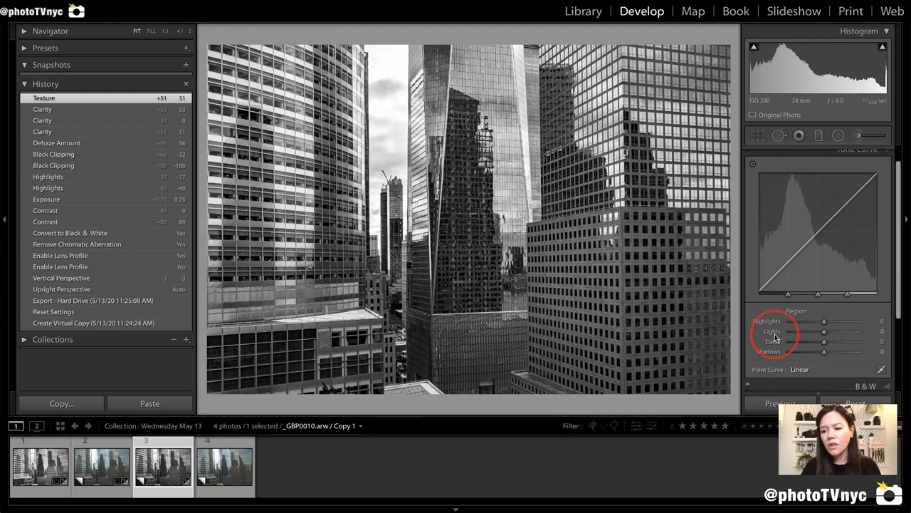
left_click_drag(825, 316, 799, 315)
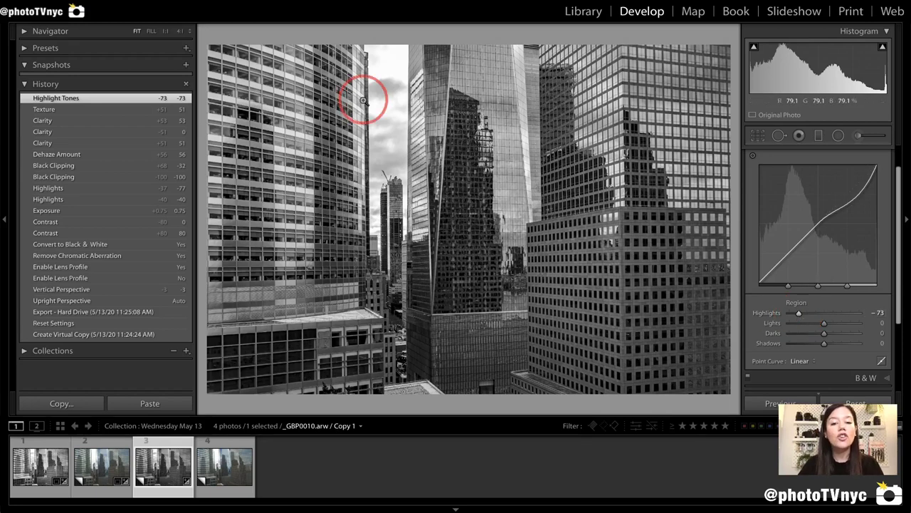
left_click_drag(423, 246, 435, 266)
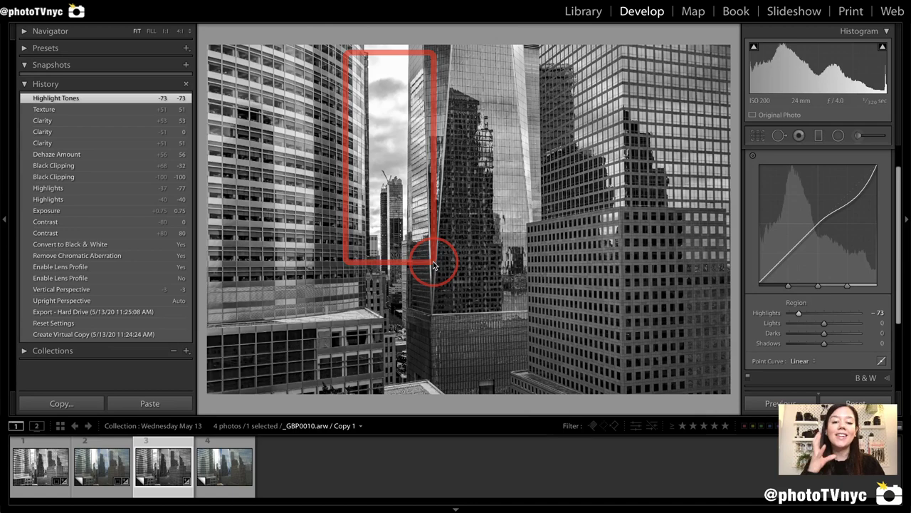
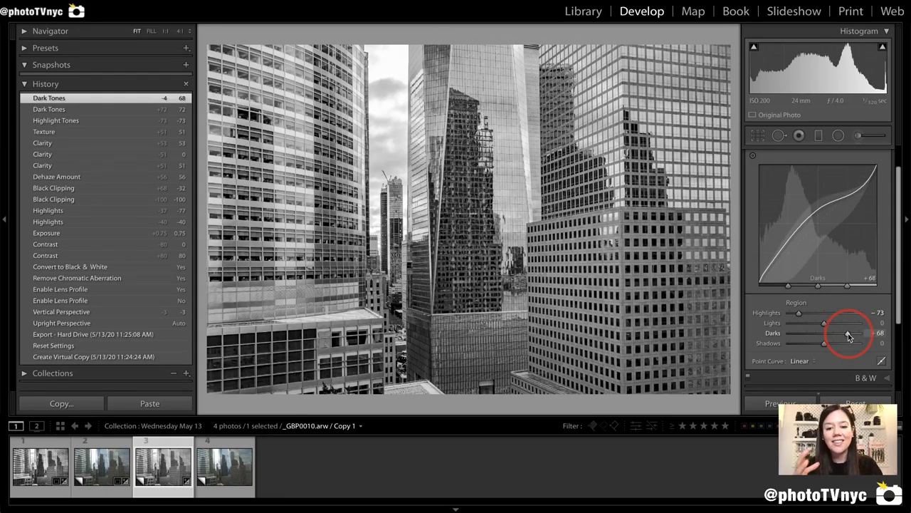
- Inspect the dark reflections on the central tower at 1:1 magnification and set the tone curve's Shadows to -33
left_click(470, 214)
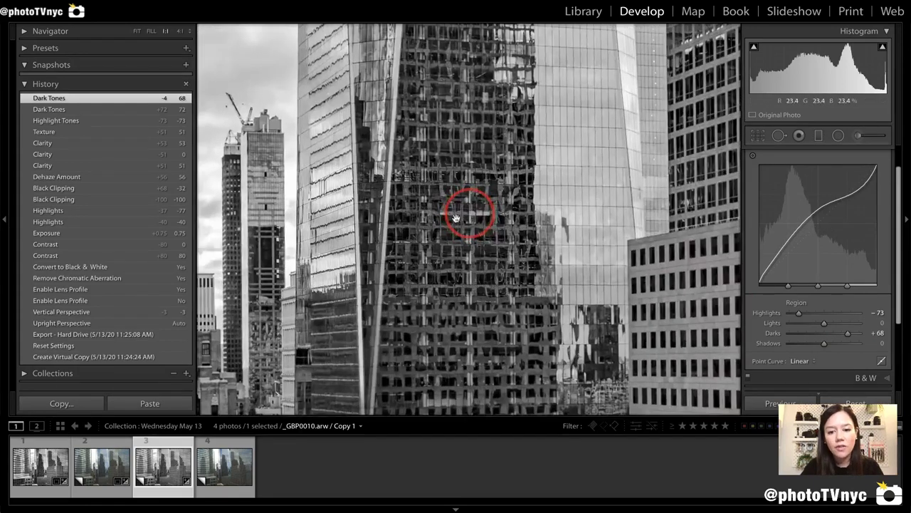
left_click(456, 182)
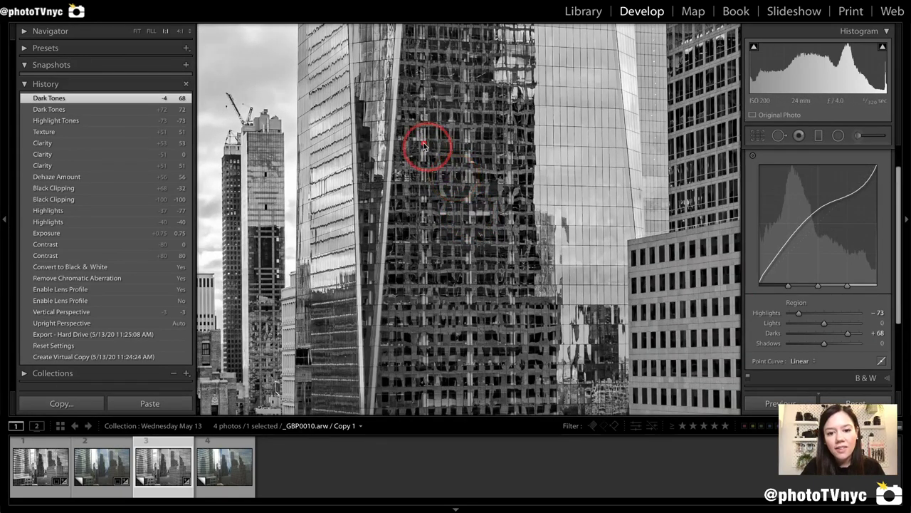
left_click(484, 333)
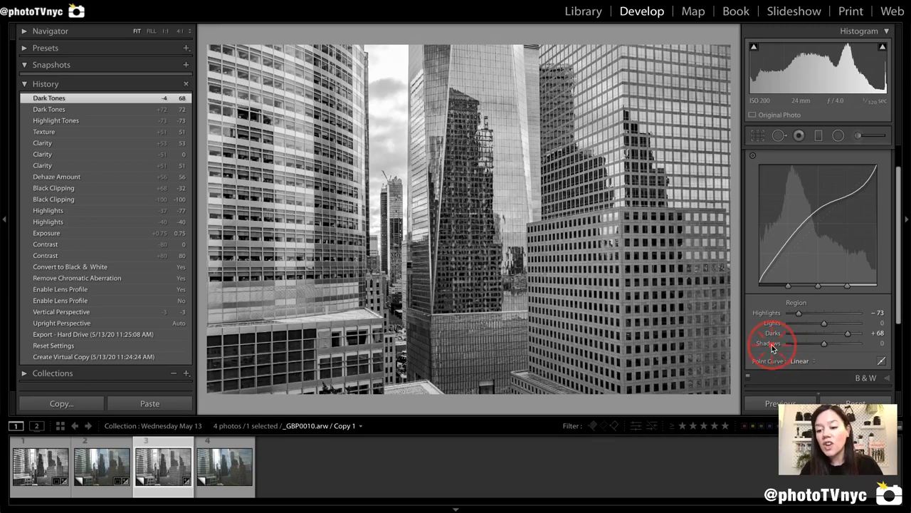
left_click_drag(825, 346, 811, 347)
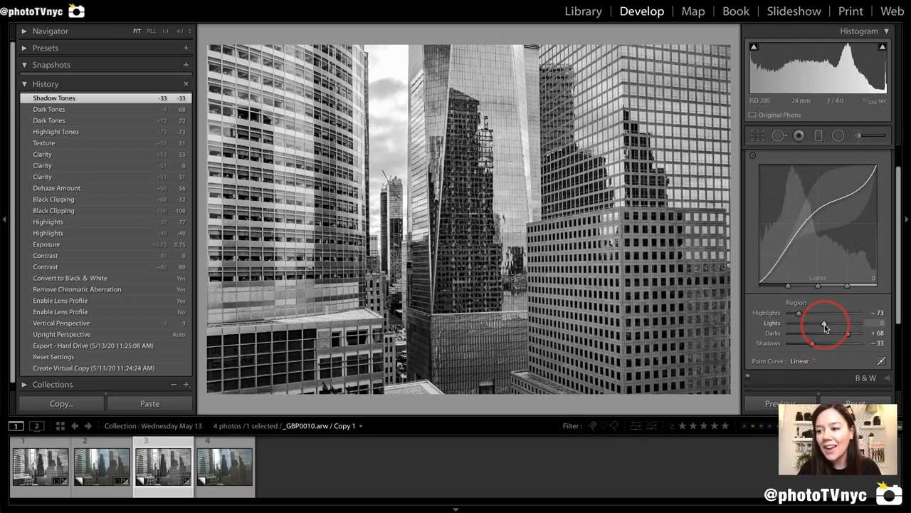
- Brighten the tone curve's Lights to +35, reduce its Highlights to -86, and collapse the curve settings
left_click_drag(824, 323, 836, 324)
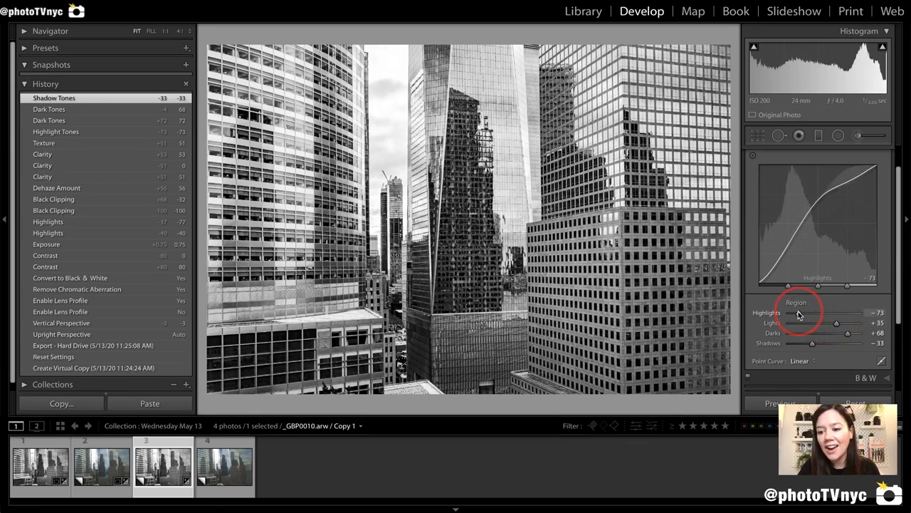
left_click_drag(797, 314, 838, 325)
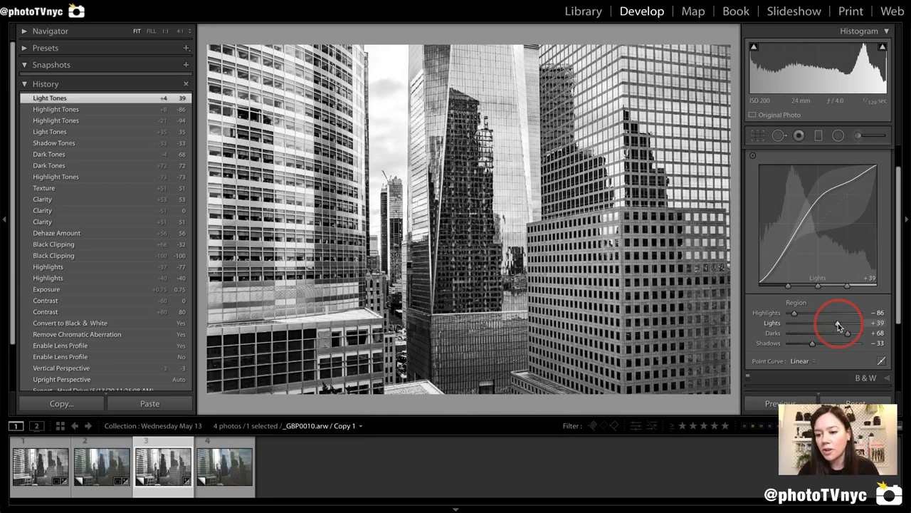
left_click_drag(838, 323, 837, 325)
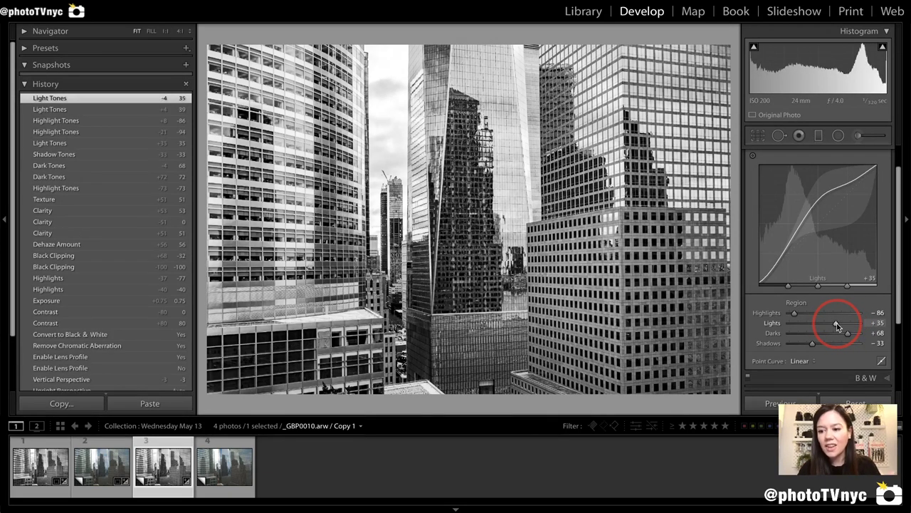
scroll(847, 159, "up", 1)
left_click(857, 158)
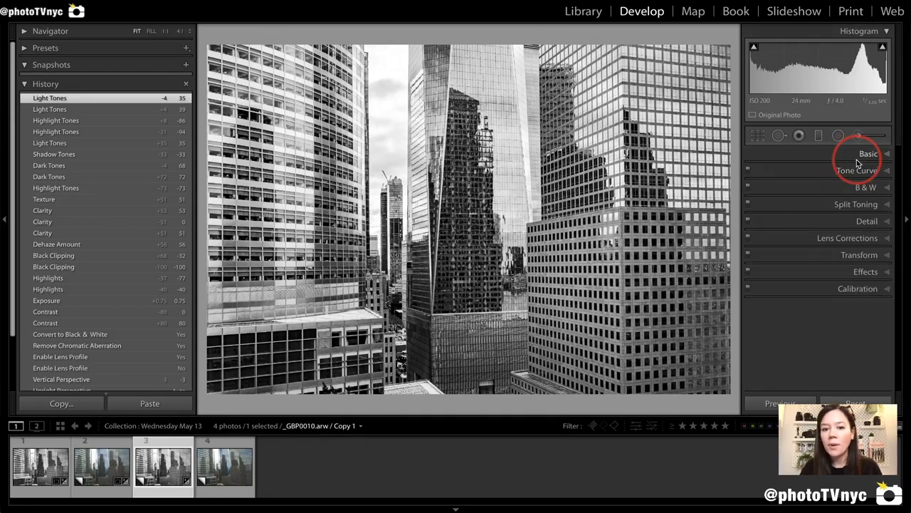
left_click_drag(344, 50, 440, 222)
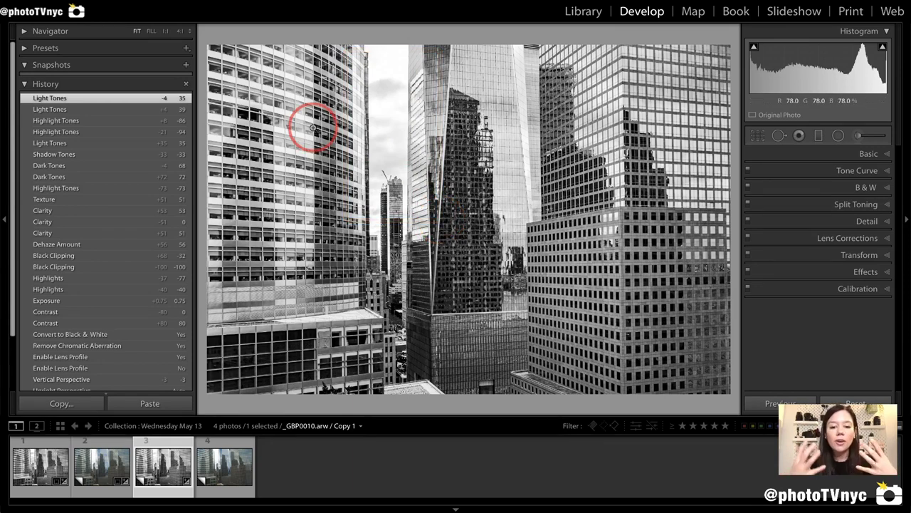
mouse_move(212, 48)
left_mouse_down()
mouse_move(223, 61)
mouse_move(664, 206)
mouse_move(730, 267)
left_mouse_up()
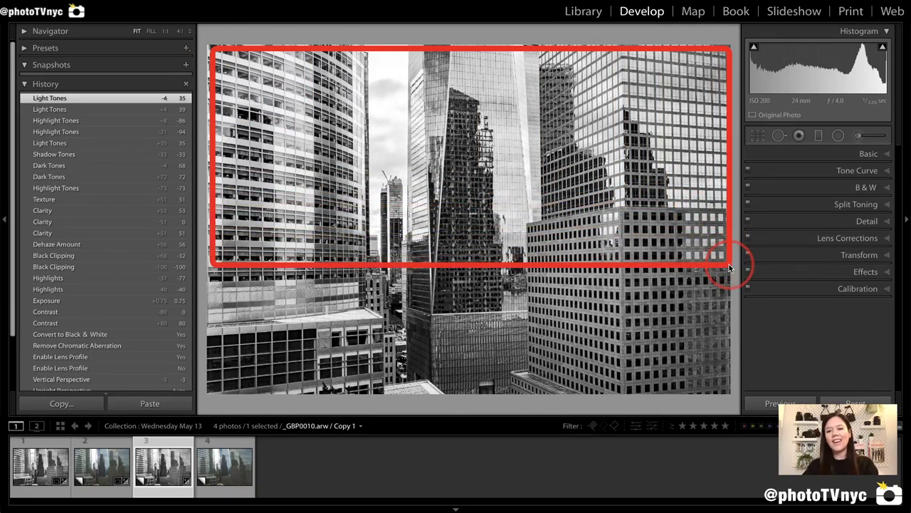
mouse_move(206, 237)
left_mouse_down()
mouse_move(639, 416)
mouse_move(668, 415)
mouse_move(721, 390)
left_mouse_up()
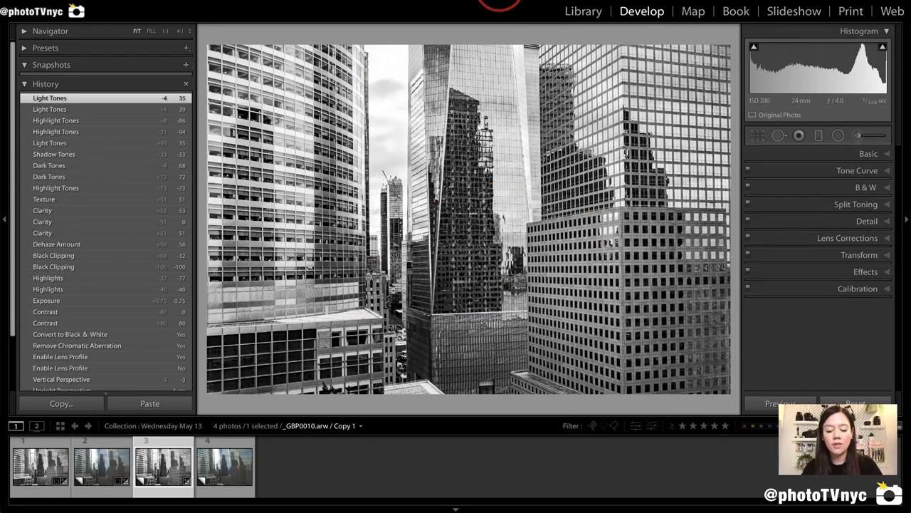
- Add a horizontal graduated filter fading downward from the upper part of the central tower to the middle of the photo
key("m")
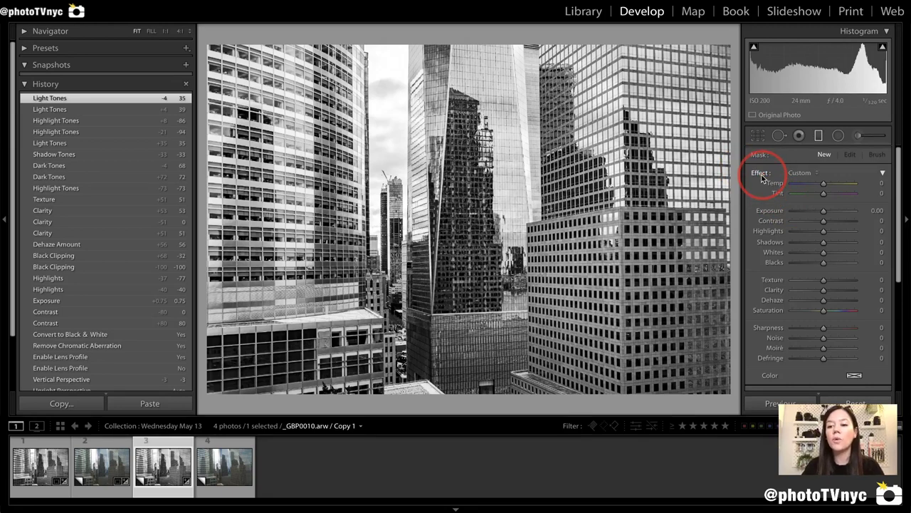
double_click(759, 173)
mouse_move(759, 173)
left_mouse_down()
mouse_move(833, 304)
mouse_move(858, 387)
mouse_move(878, 388)
left_mouse_up()
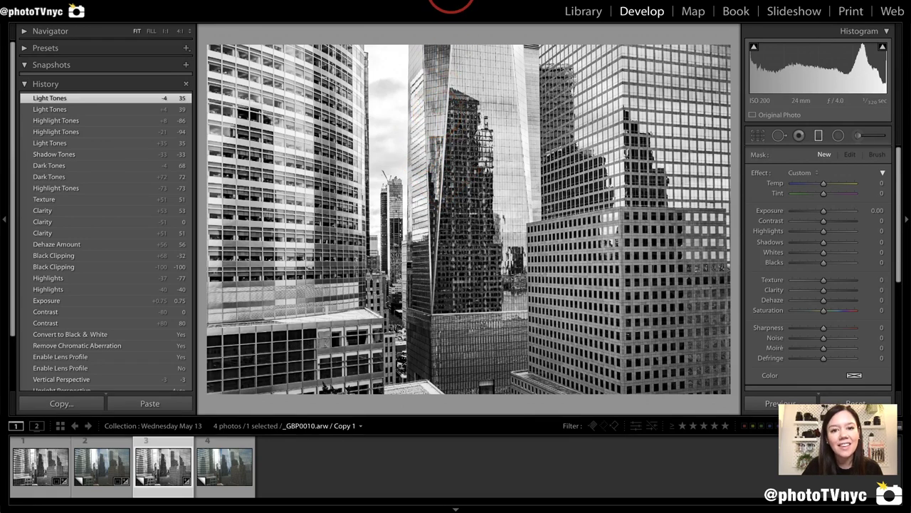
left_click_drag(447, 110, 444, 257)
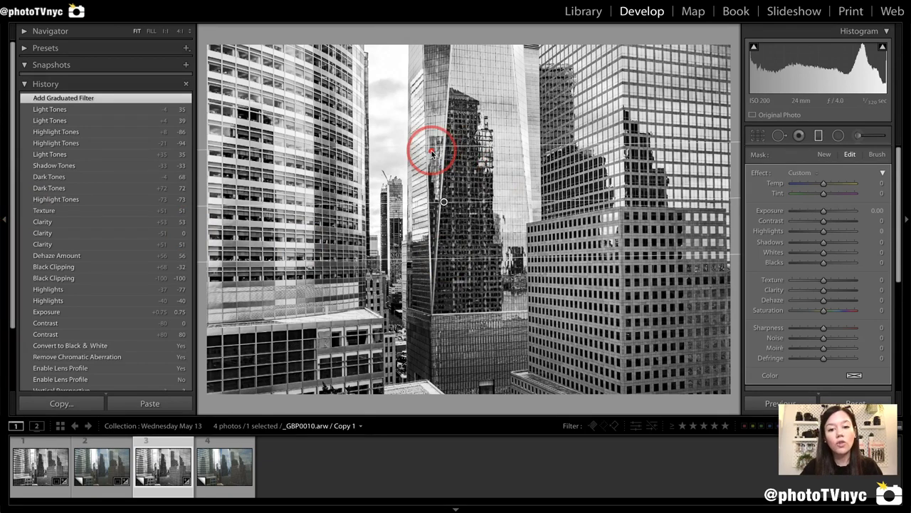
left_click_drag(431, 151, 436, 258)
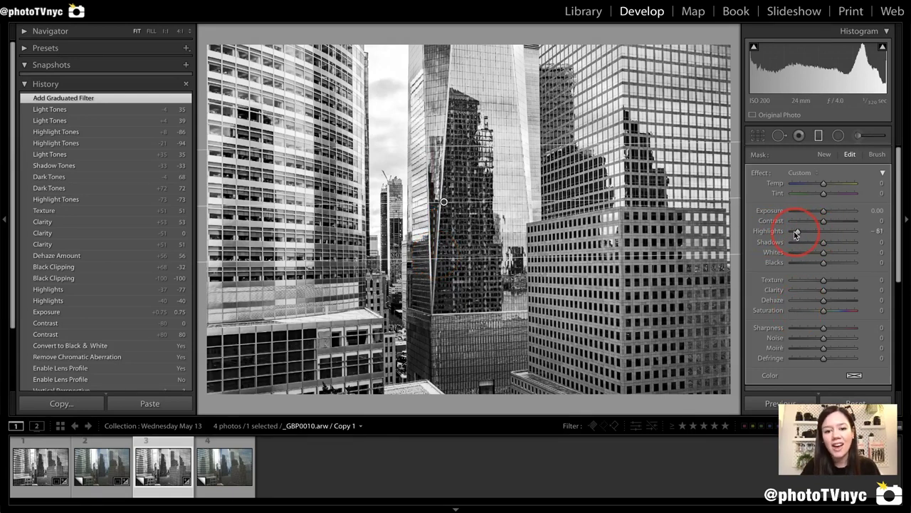
- Set the graduated filter's Highlights to -100, slightly reduce its Exposure, and close the filter
left_click_drag(794, 231, 756, 233)
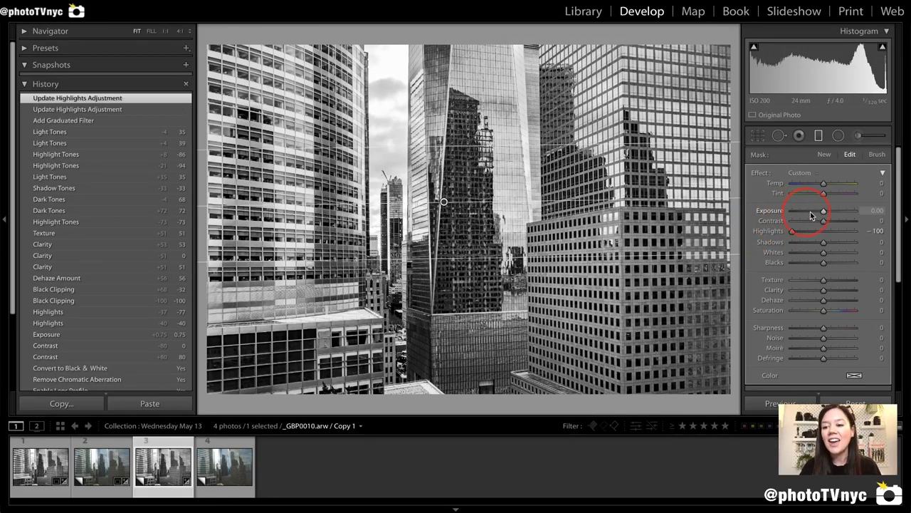
left_click_drag(823, 212, 821, 212)
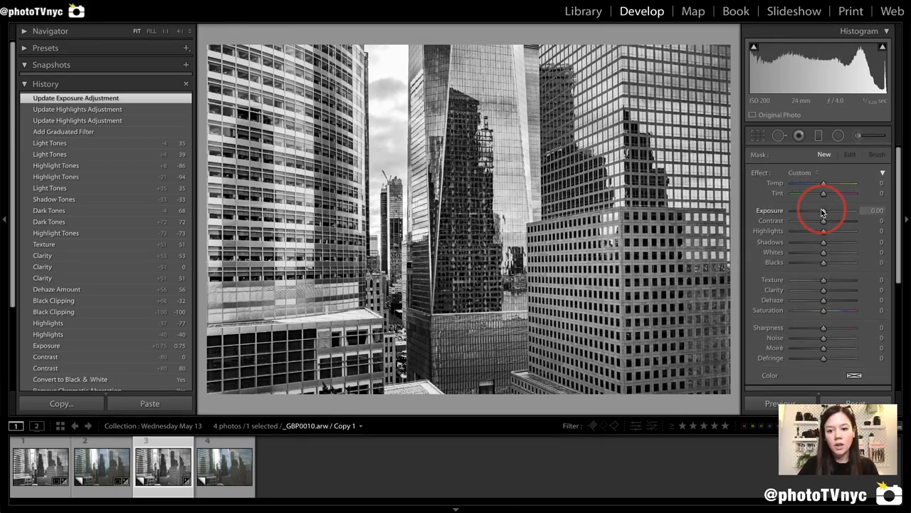
key("m")
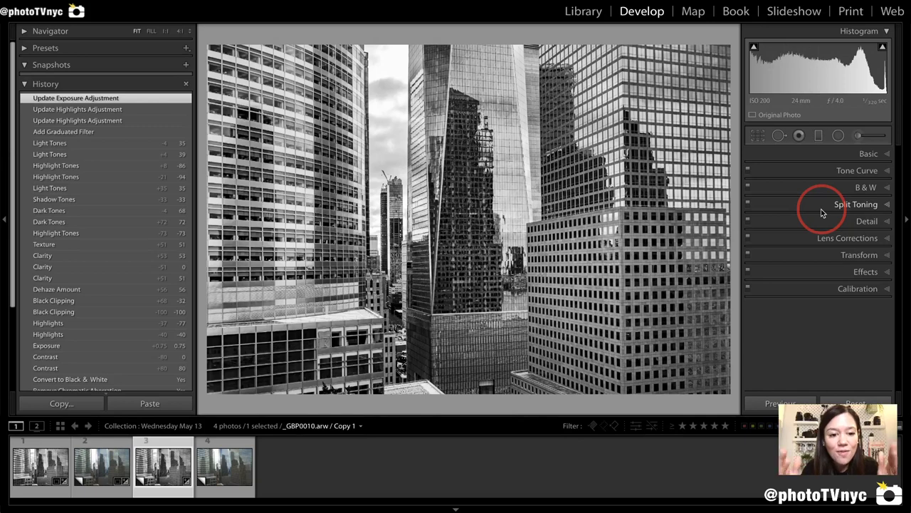
- Compare the black-and-white edit with the colour virtual copy and review its basic tone settings, especially Contrast
left_click(111, 470)
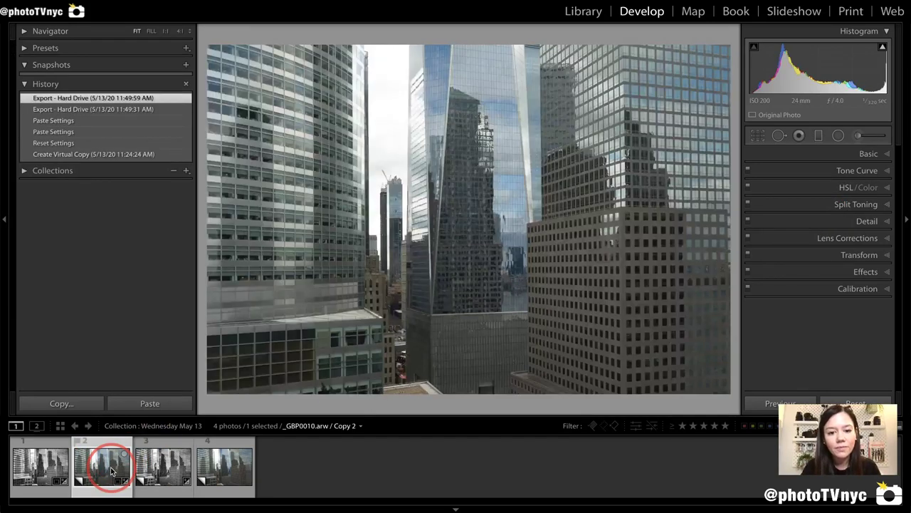
left_click(163, 471)
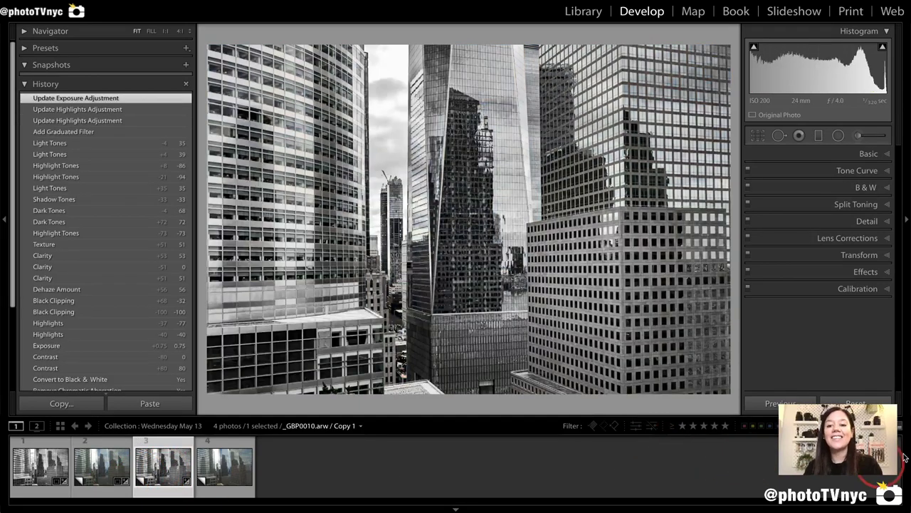
left_click(869, 154)
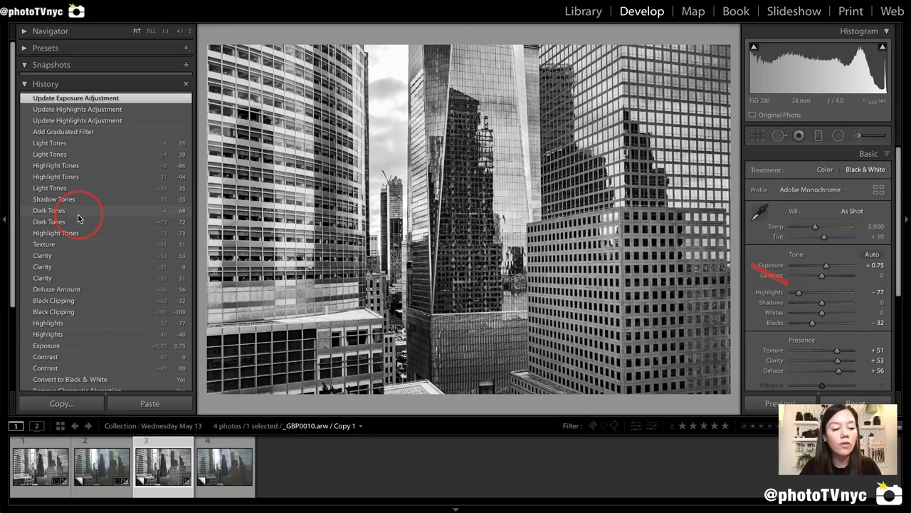
mouse_move(756, 271)
left_mouse_down()
mouse_move(879, 278)
mouse_move(883, 287)
left_mouse_up()
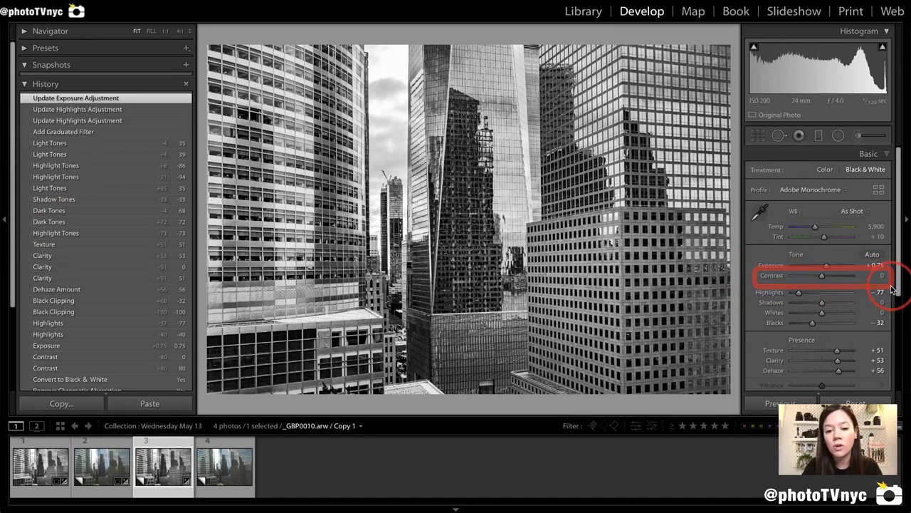